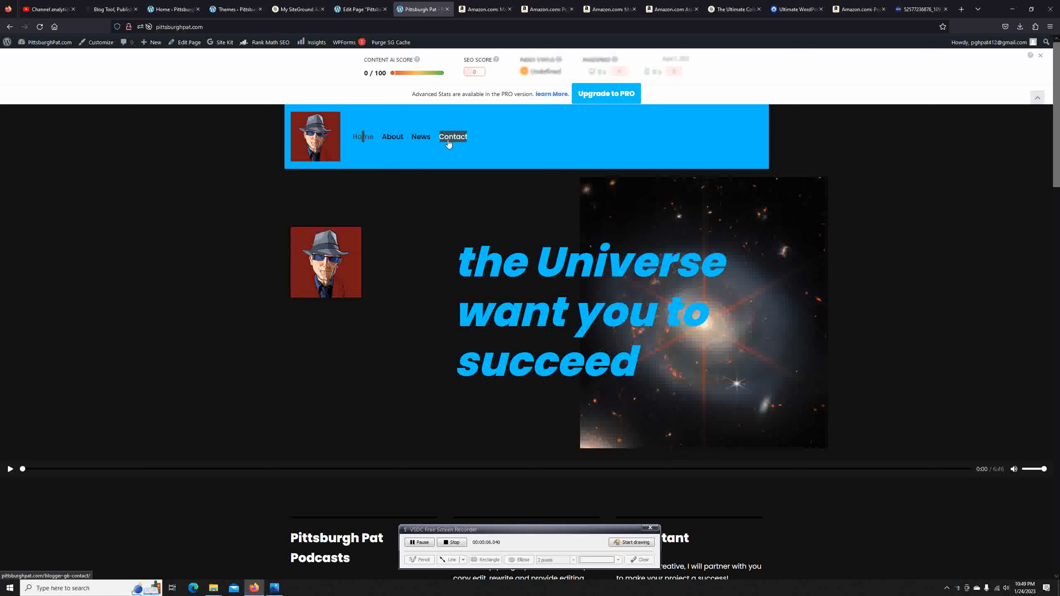
Open the site customizer, add the Shop page to blogger-gb-main-menu, and open the Shop page in the preview.
click(104, 44)
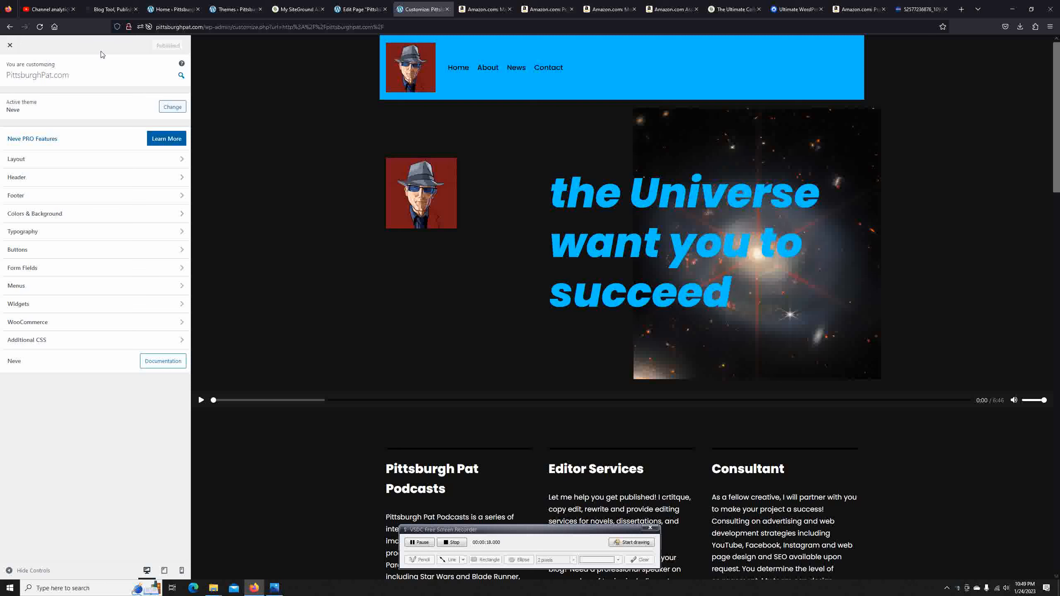
click(86, 286)
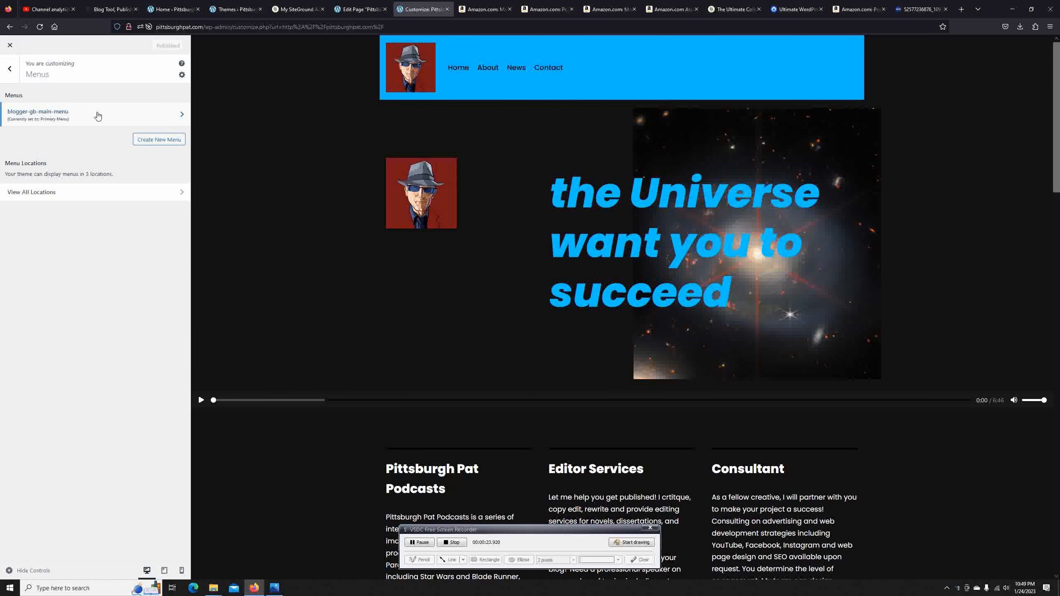
click(186, 115)
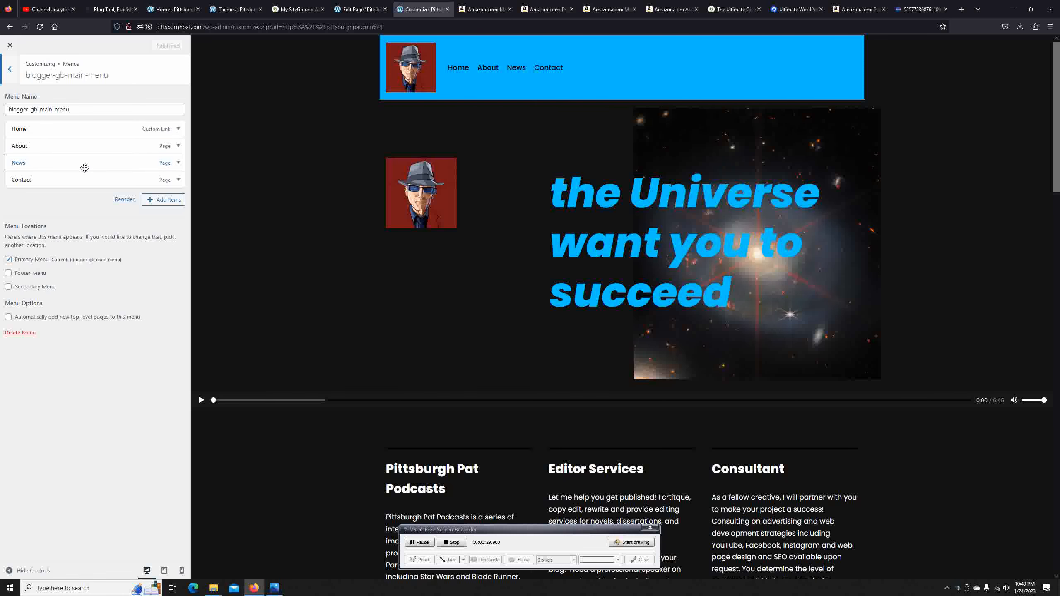
click(163, 200)
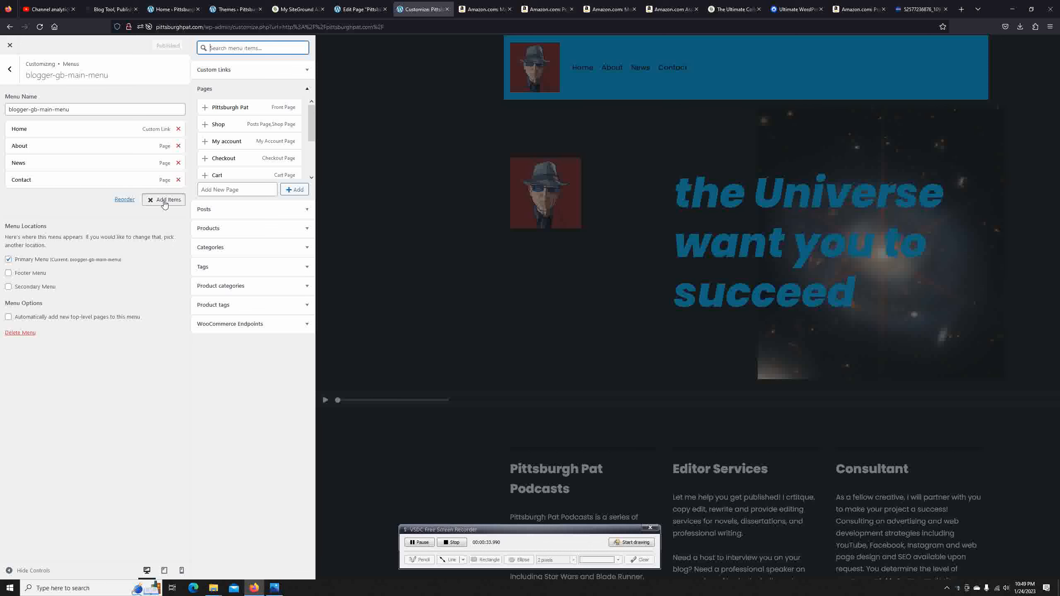
click(268, 130)
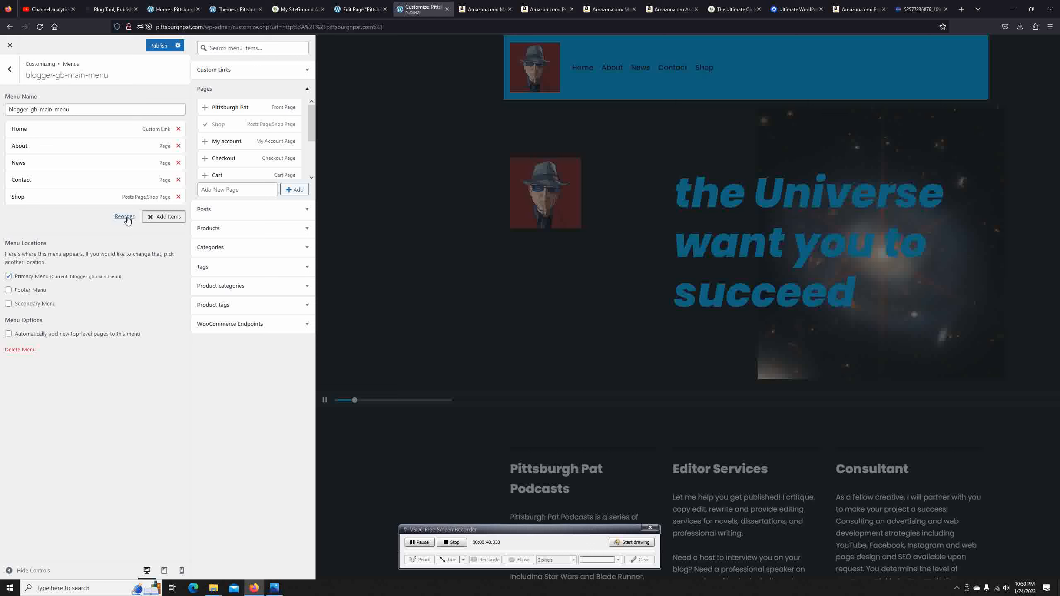
click(158, 220)
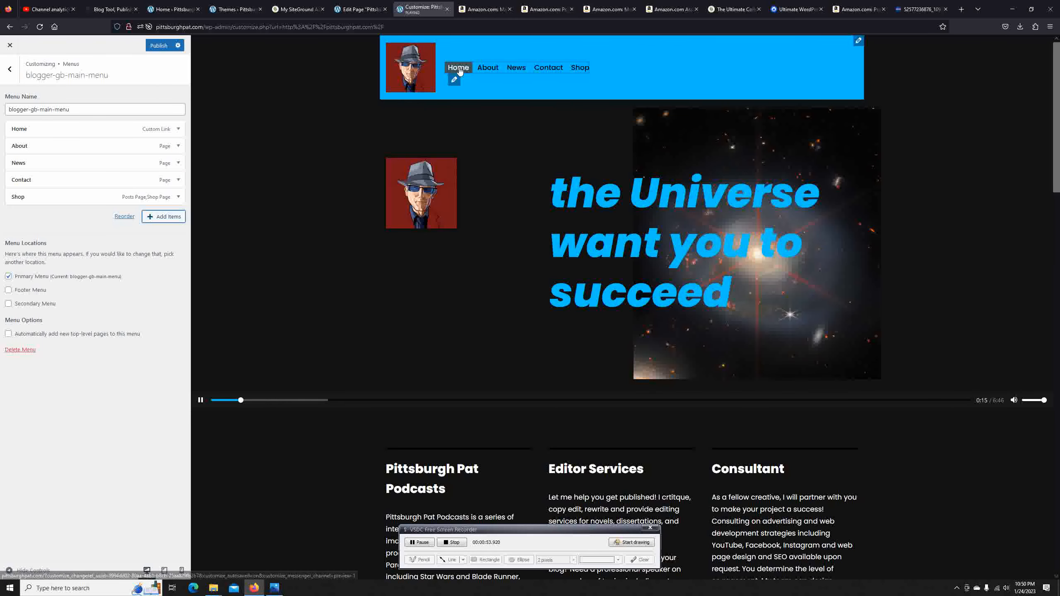
click(581, 69)
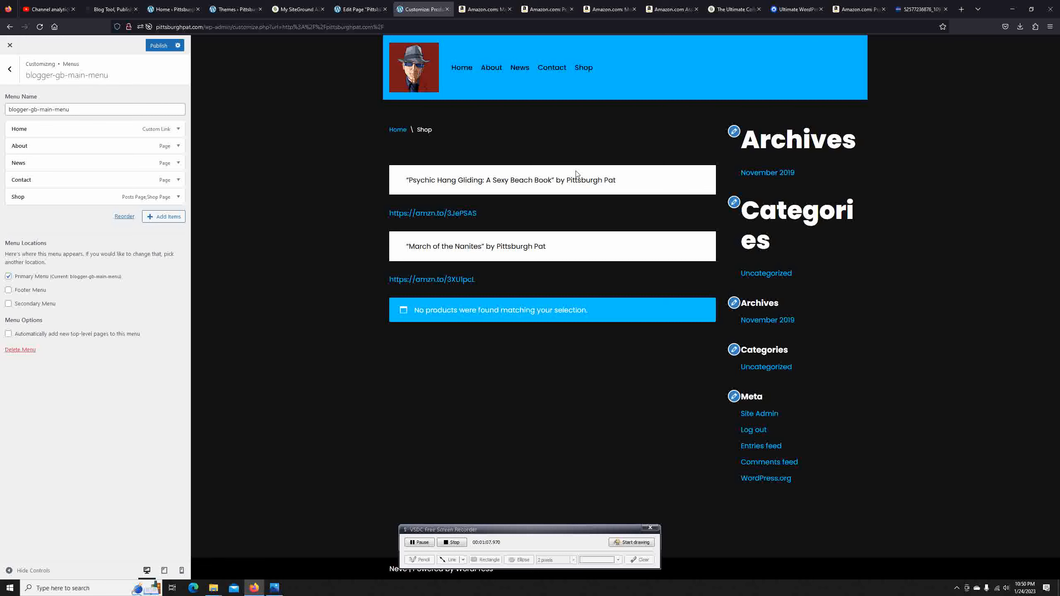
Add the Checkout and Cart pages to blogger-gb-main-menu.
click(164, 216)
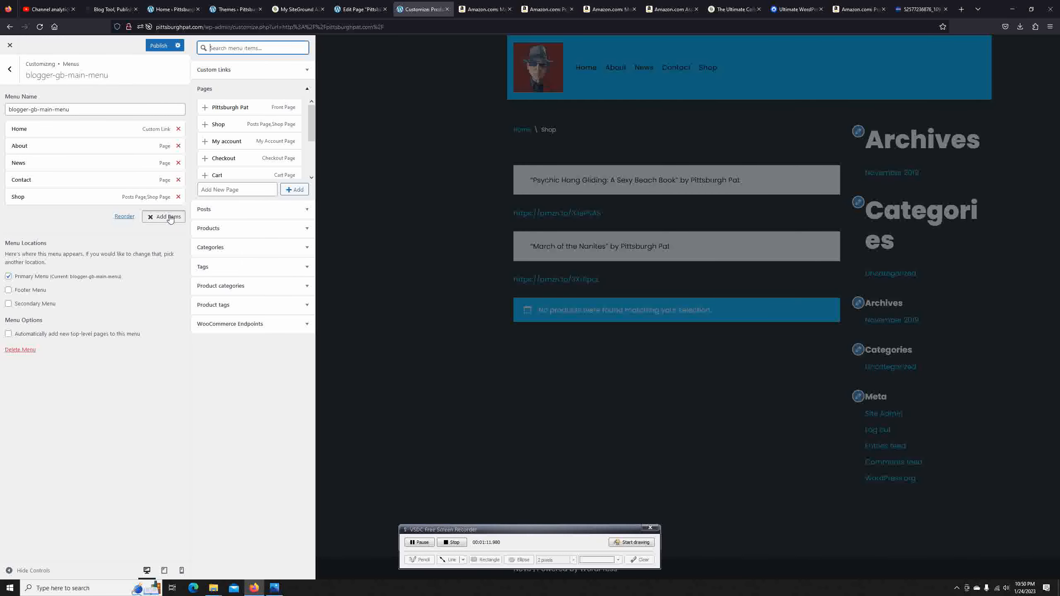
click(240, 162)
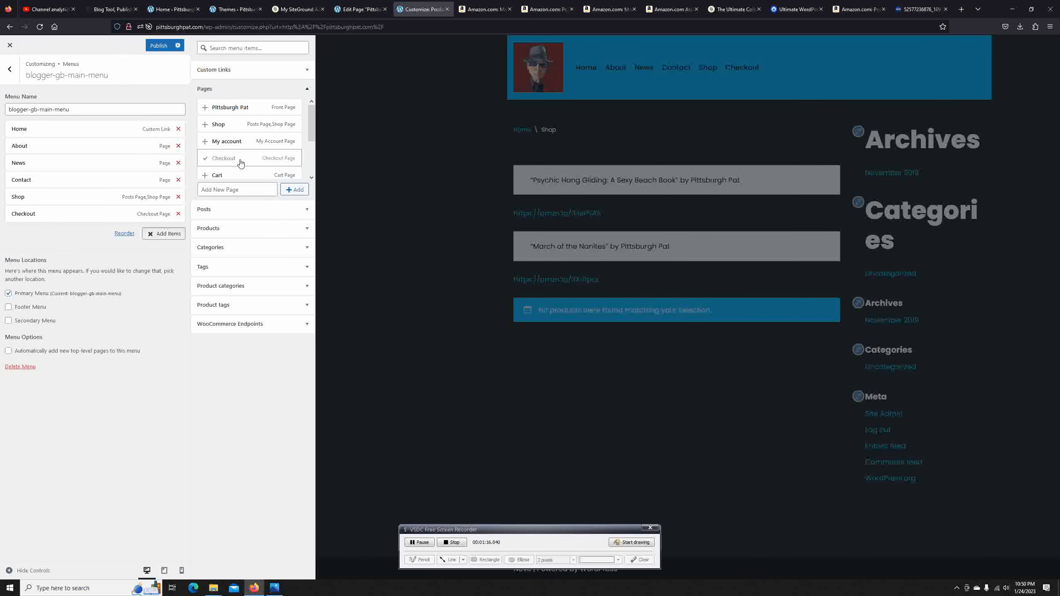
click(234, 175)
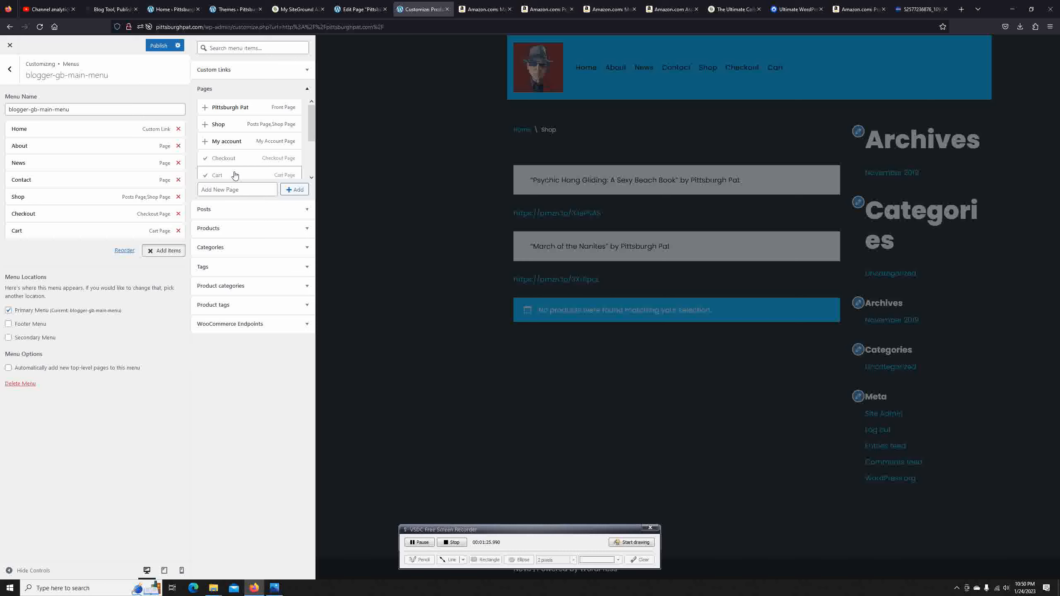
Replace the Contact item in blogger-gb-main-menu with the Contact me page.
scroll(235, 175, down, 3)
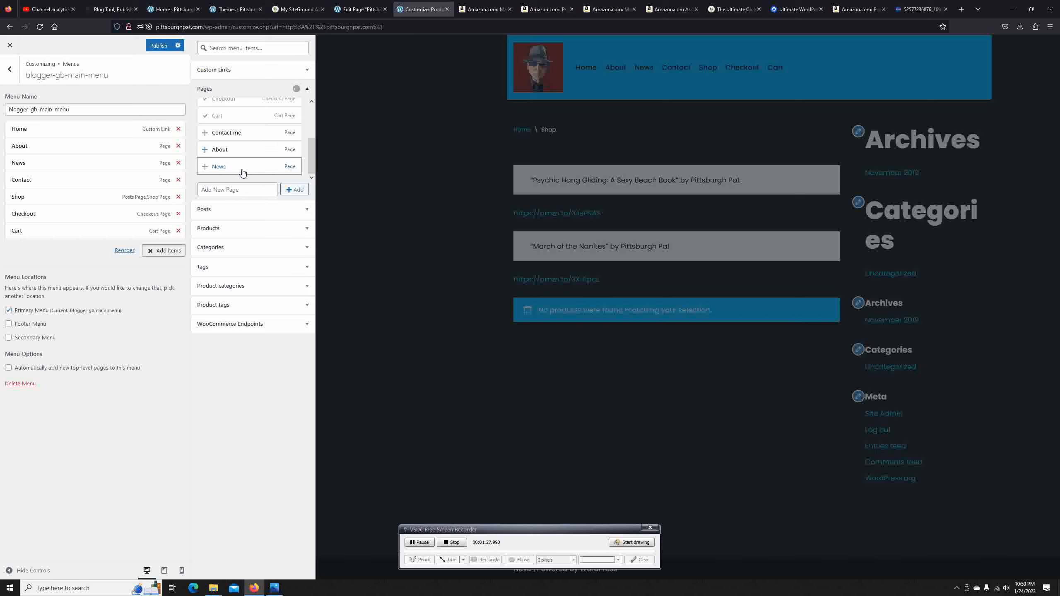
scroll(243, 172, up, 3)
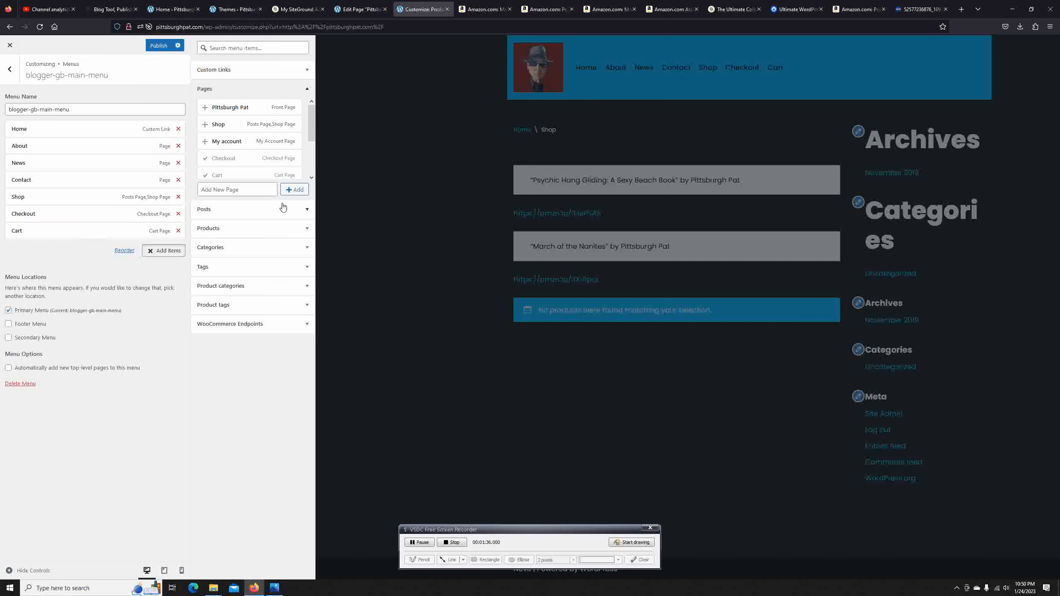
click(290, 191)
scroll(284, 154, down, 3)
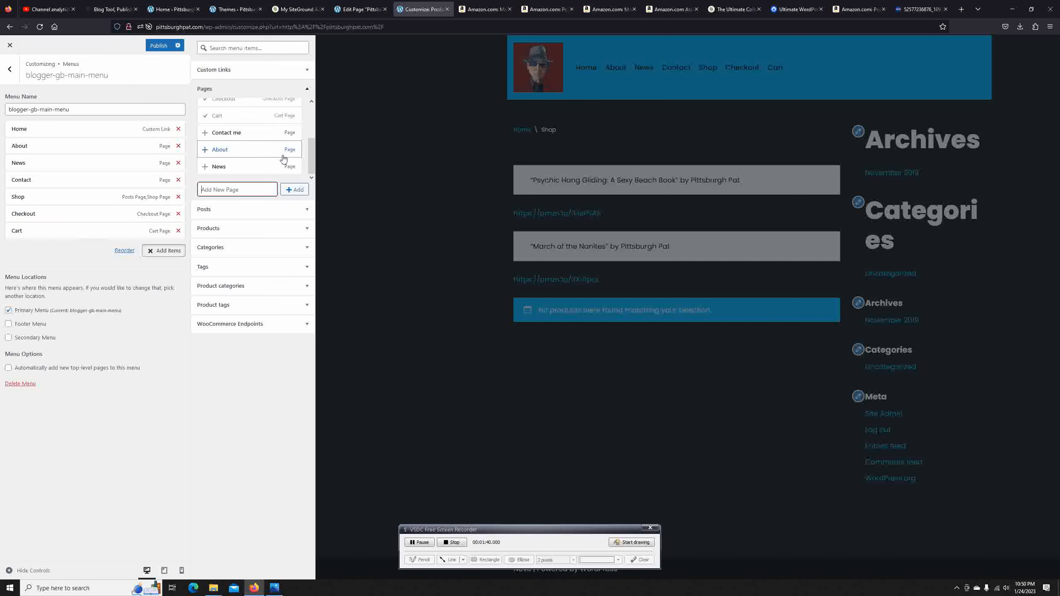
scroll(280, 161, up, 3)
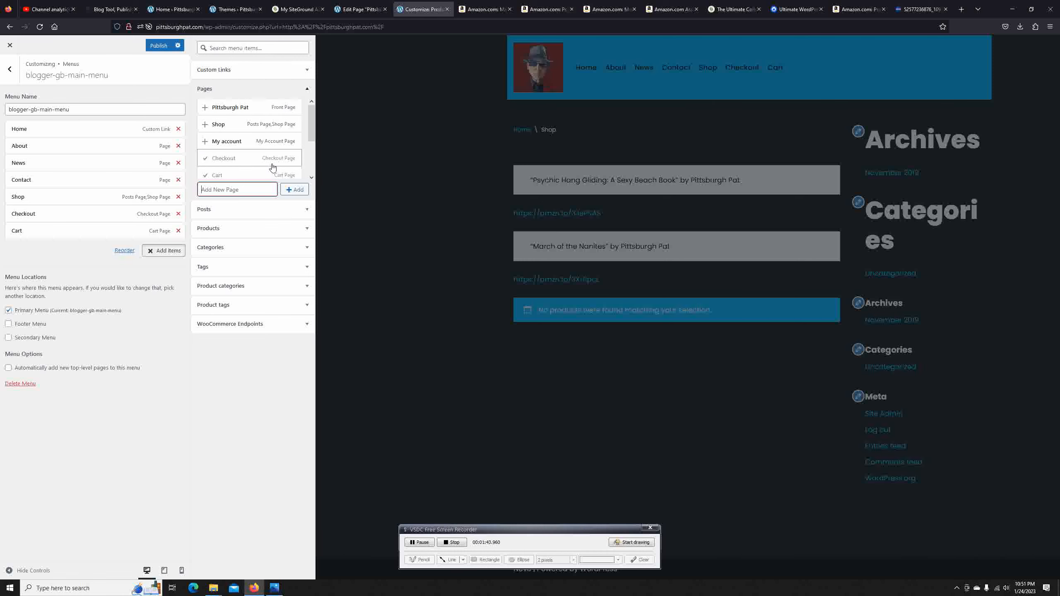
scroll(272, 167, down, 3)
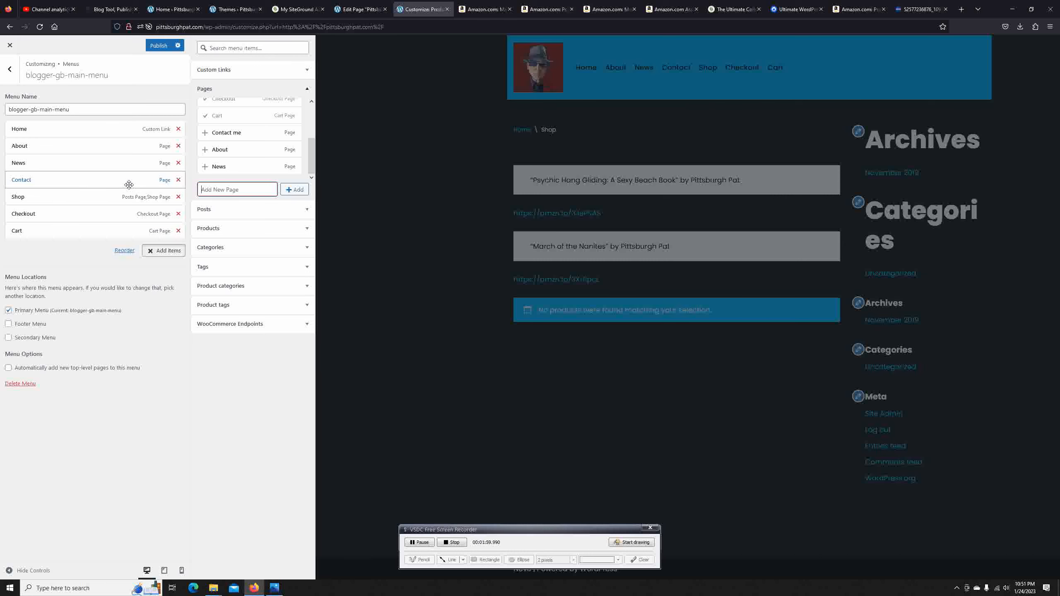
click(179, 180)
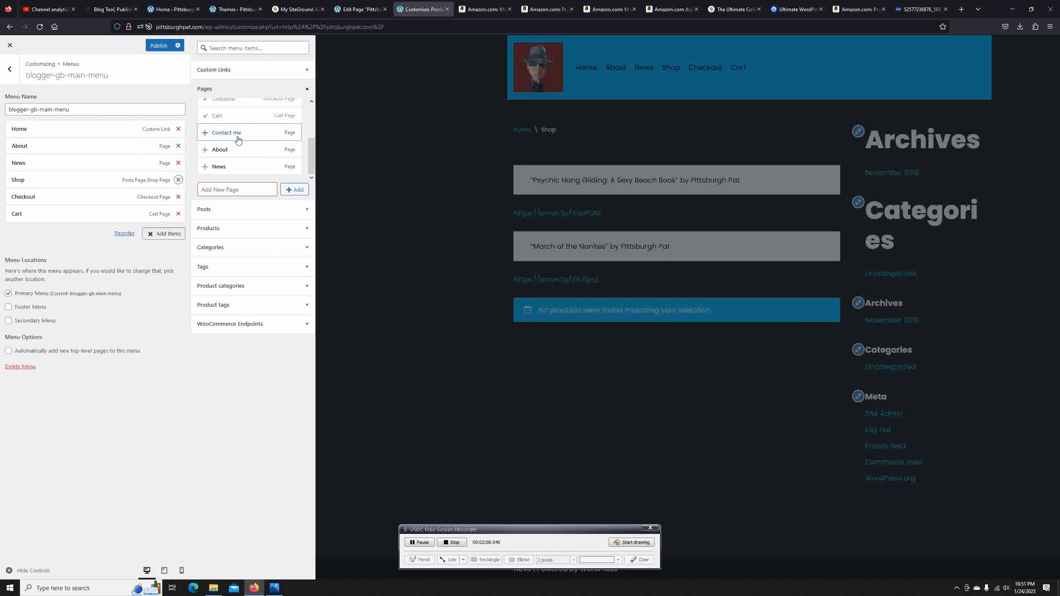
scroll(237, 147, up, 3)
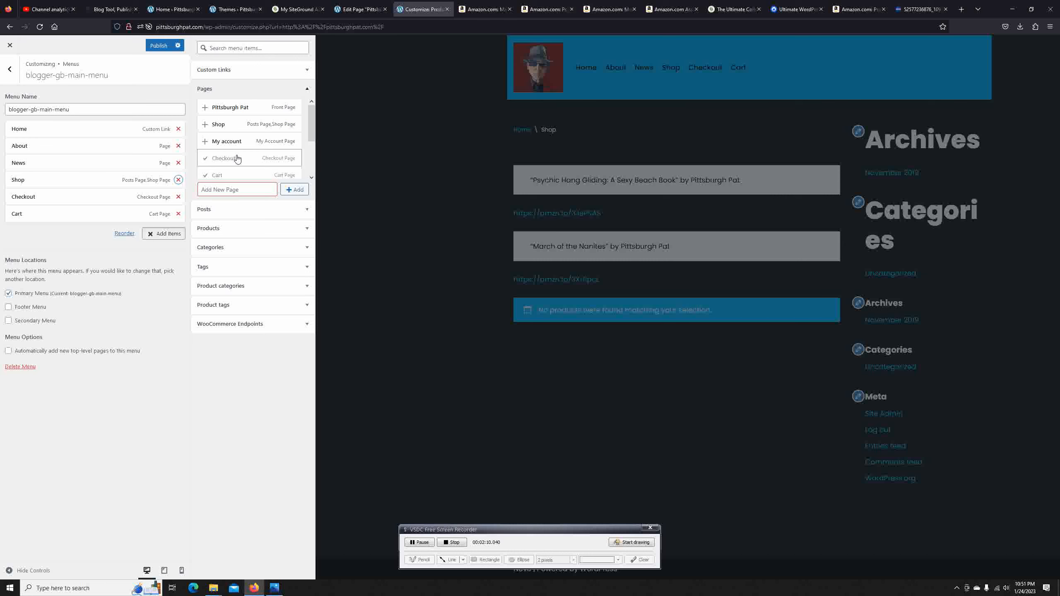
scroll(238, 150, down, 3)
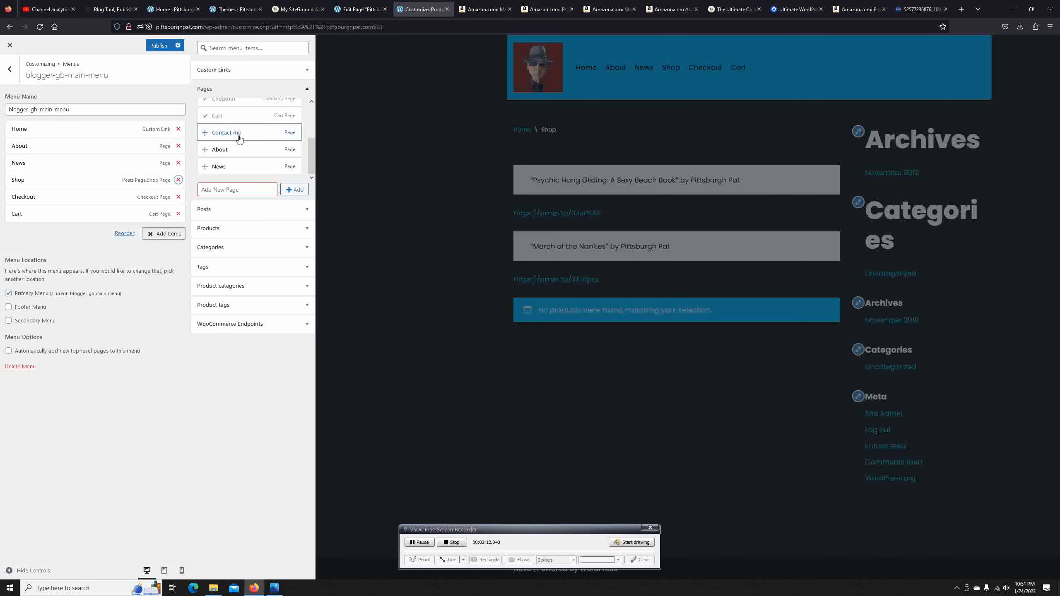
click(241, 139)
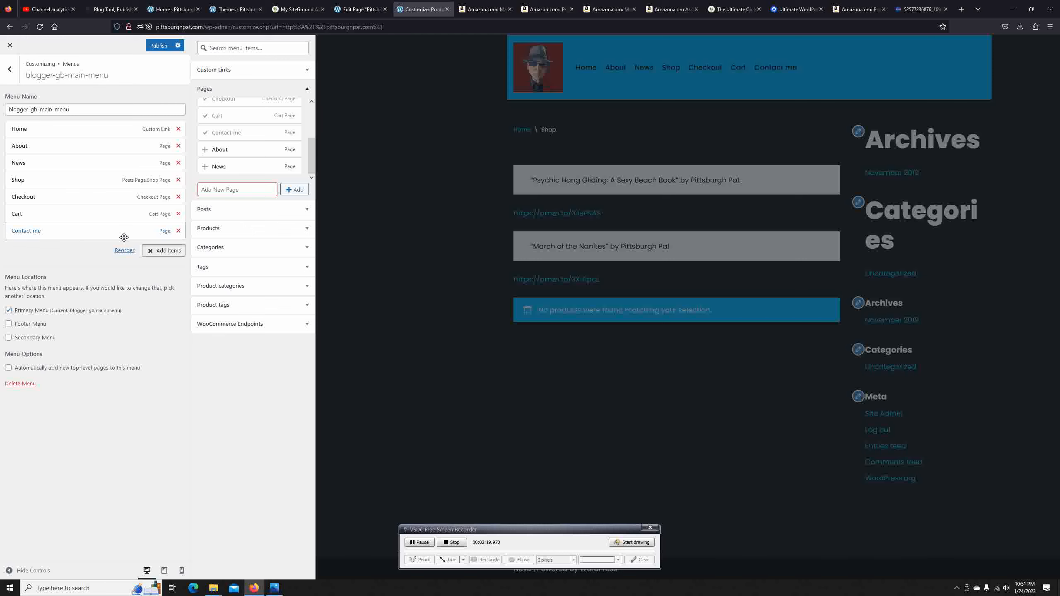
Remove the Contact me item from the menu and leave the customizer, discarding the unpublished changes.
click(178, 231)
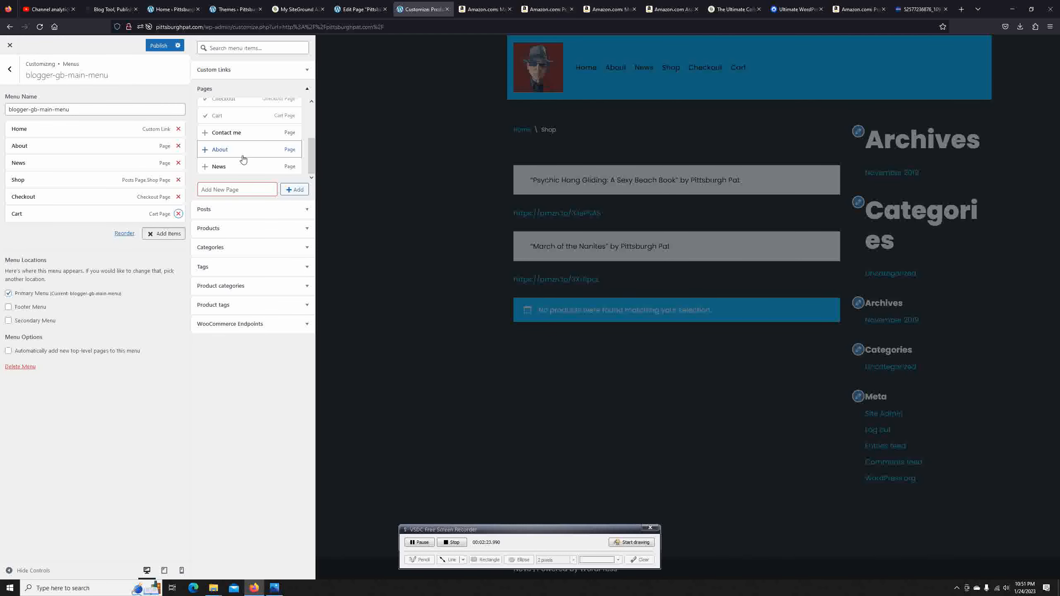
scroll(242, 160, up, 2)
scroll(242, 160, down, 3)
scroll(241, 173, up, 3)
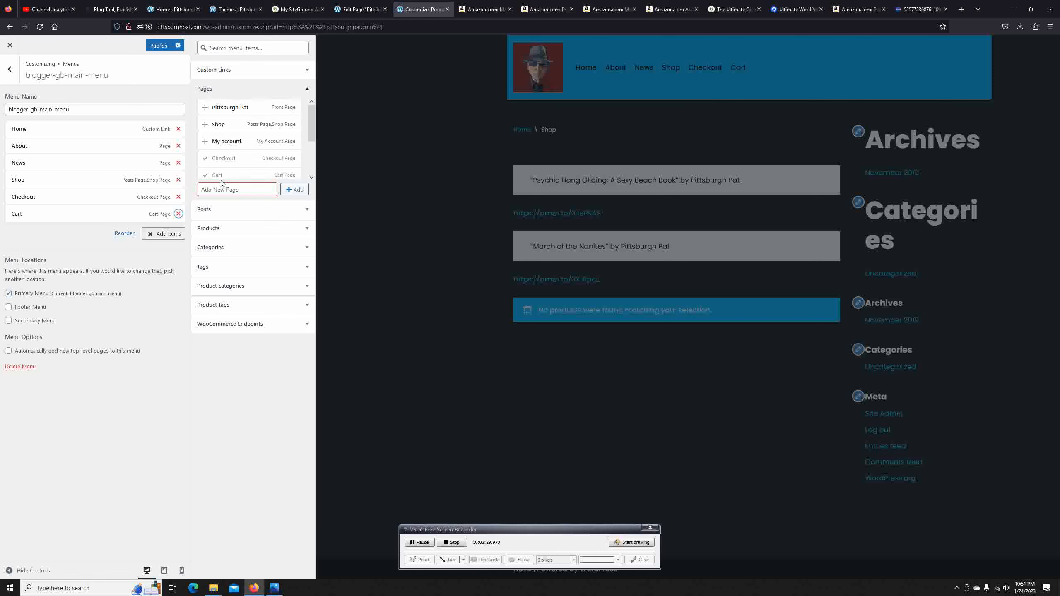
click(10, 47)
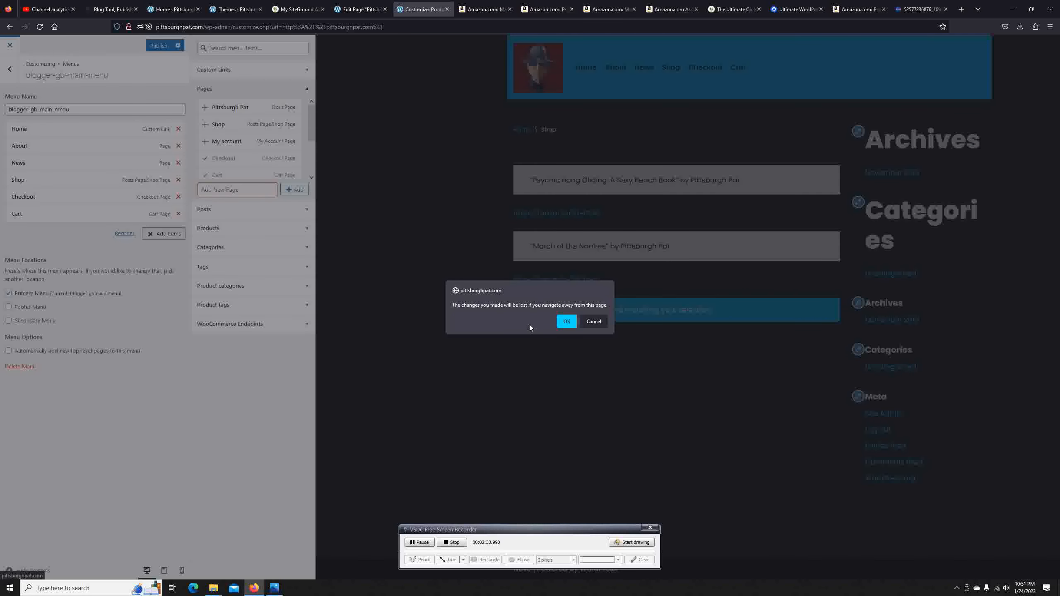
click(568, 322)
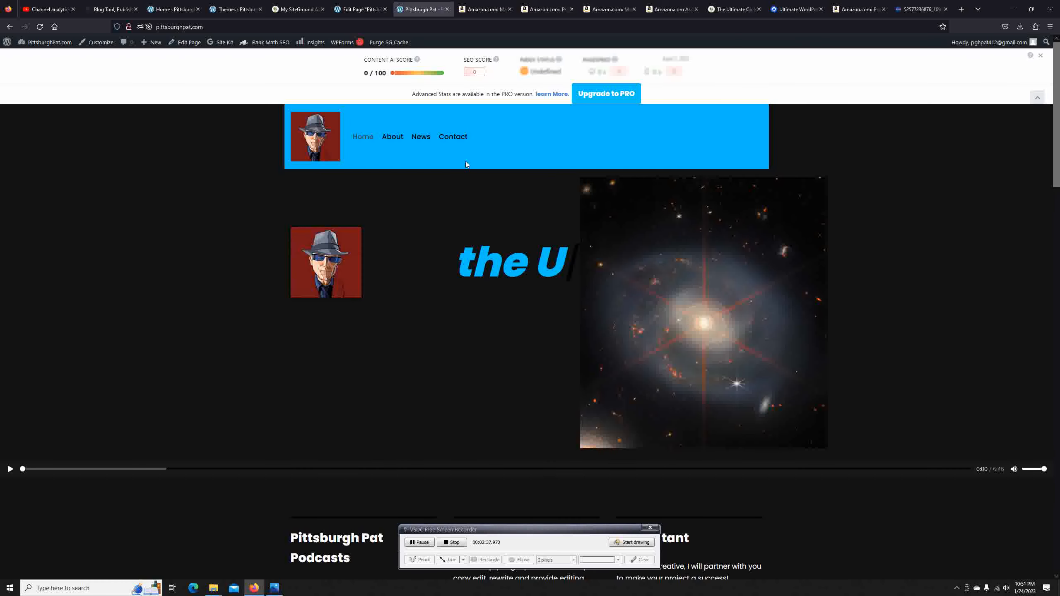
View the Contact page on the live site and return to the home page.
click(455, 136)
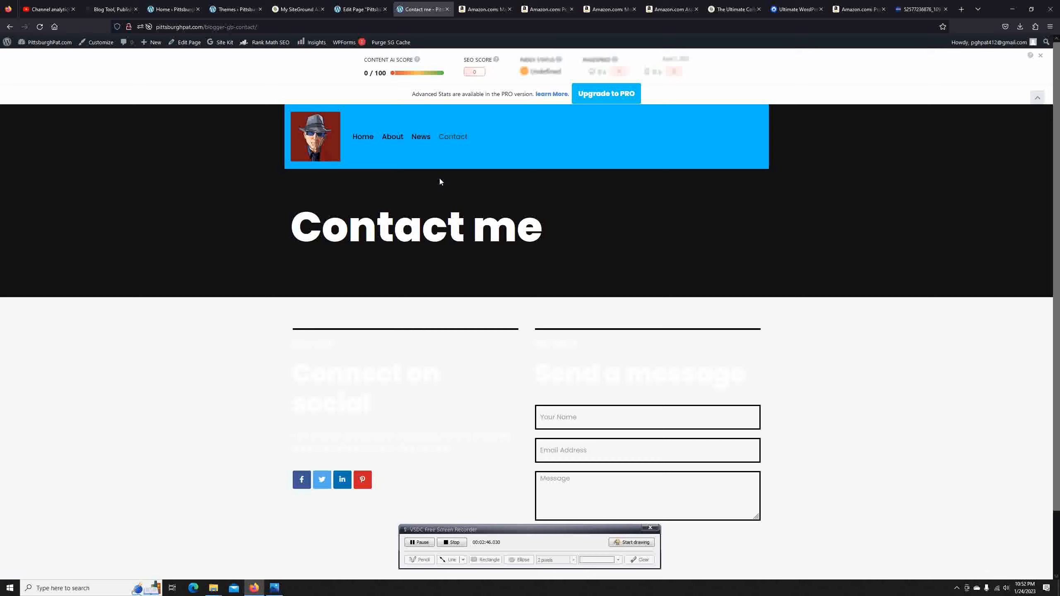
click(363, 136)
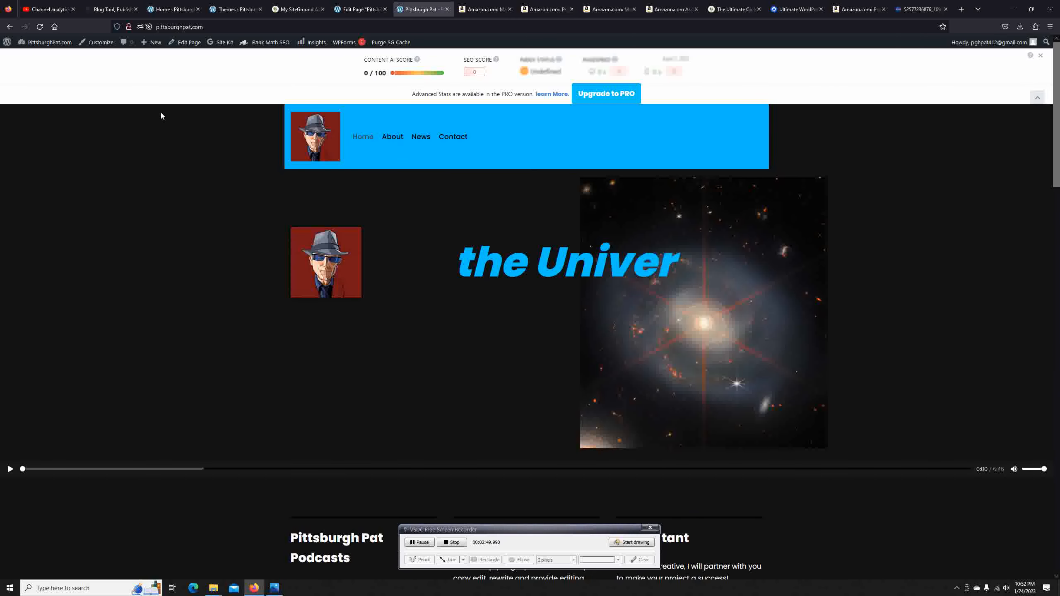
Reopen the customizer, add the Shop page to blogger-gb-main-menu, and publish the change.
click(104, 45)
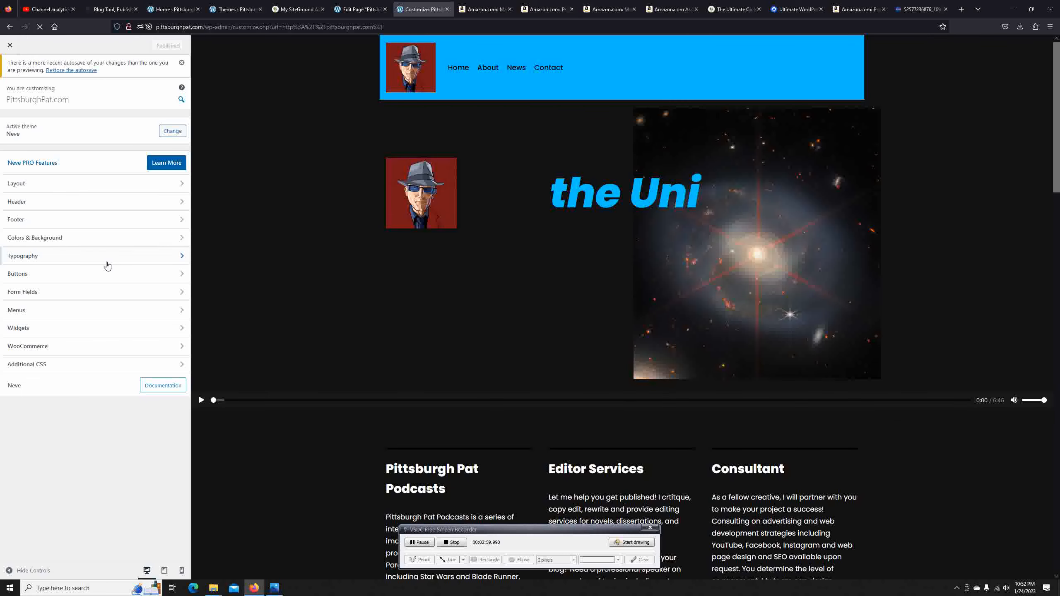
click(115, 314)
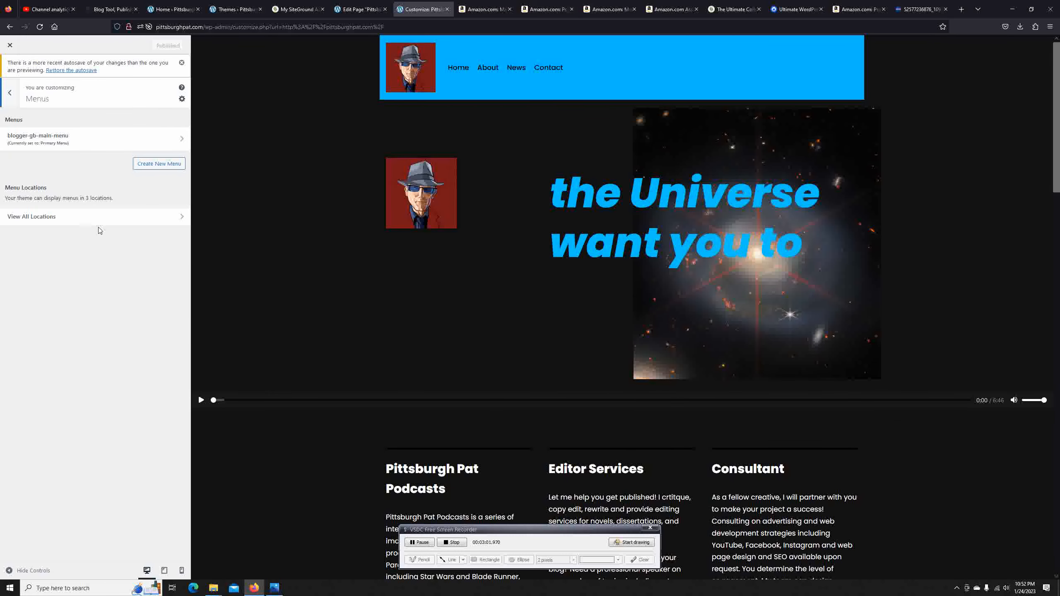
click(64, 138)
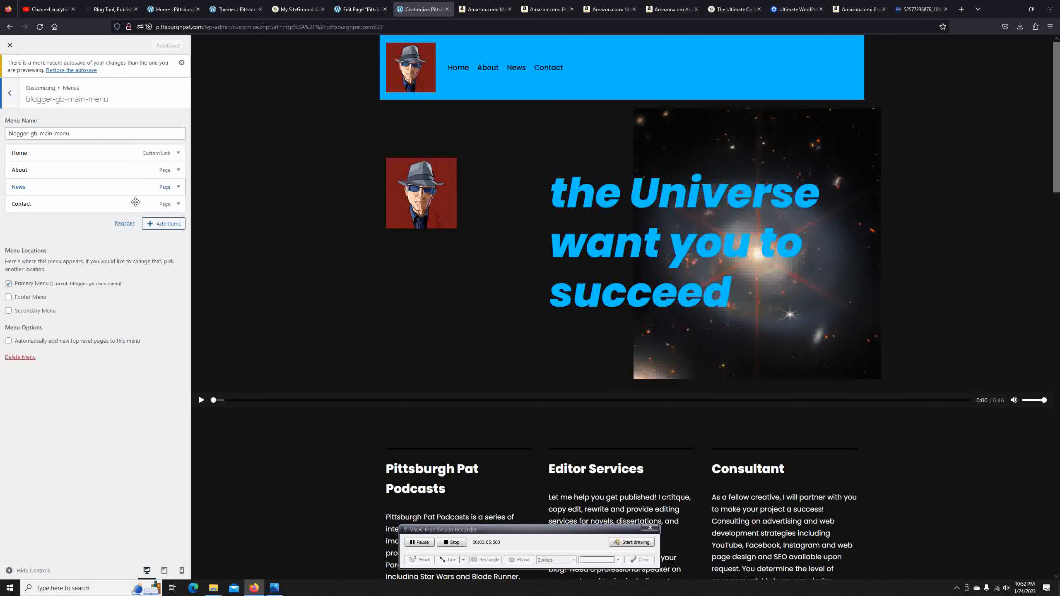
click(162, 227)
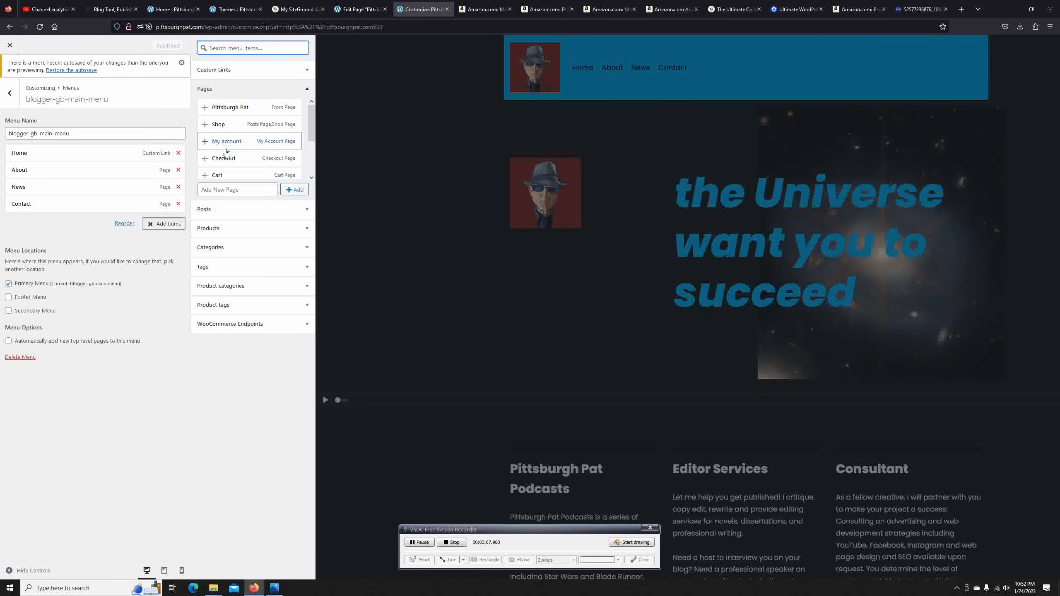
click(237, 126)
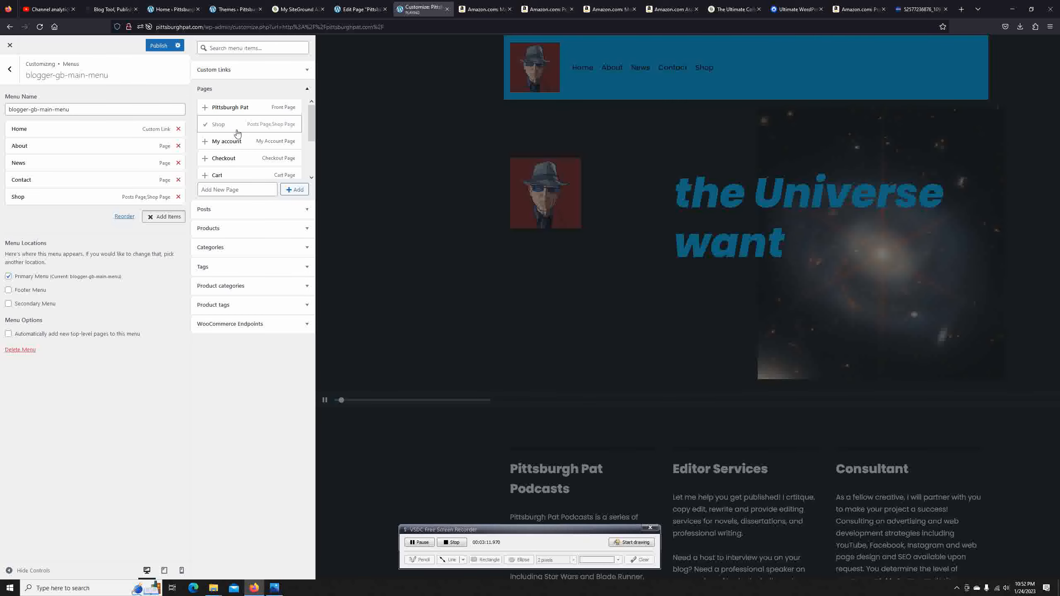
click(163, 46)
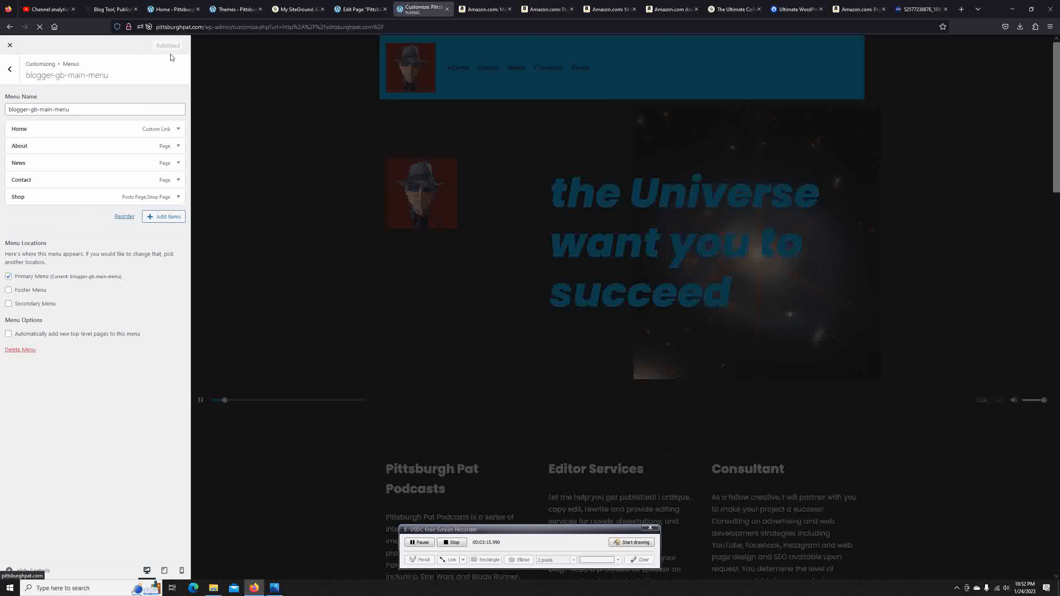